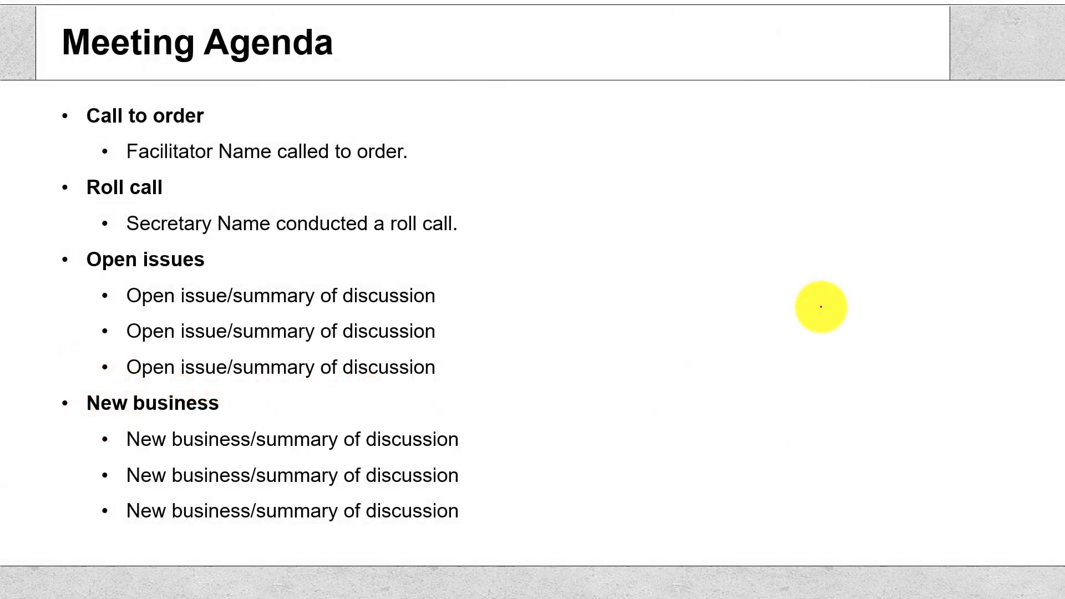
- Step forward to the Business Objectives slide and back to Meeting Agenda, then exit the show
key(Right)
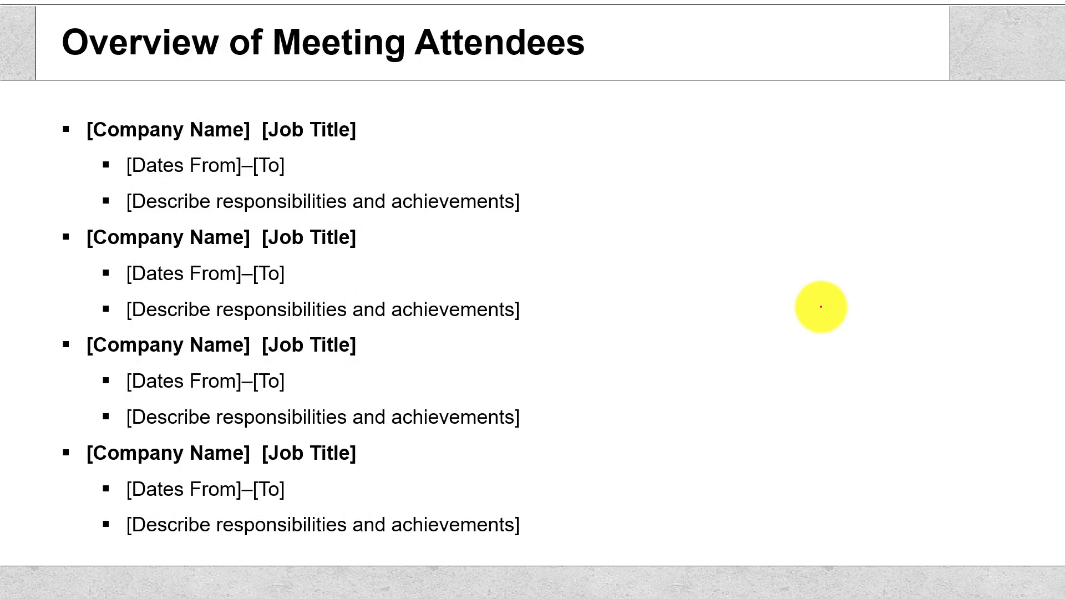
key(Right)
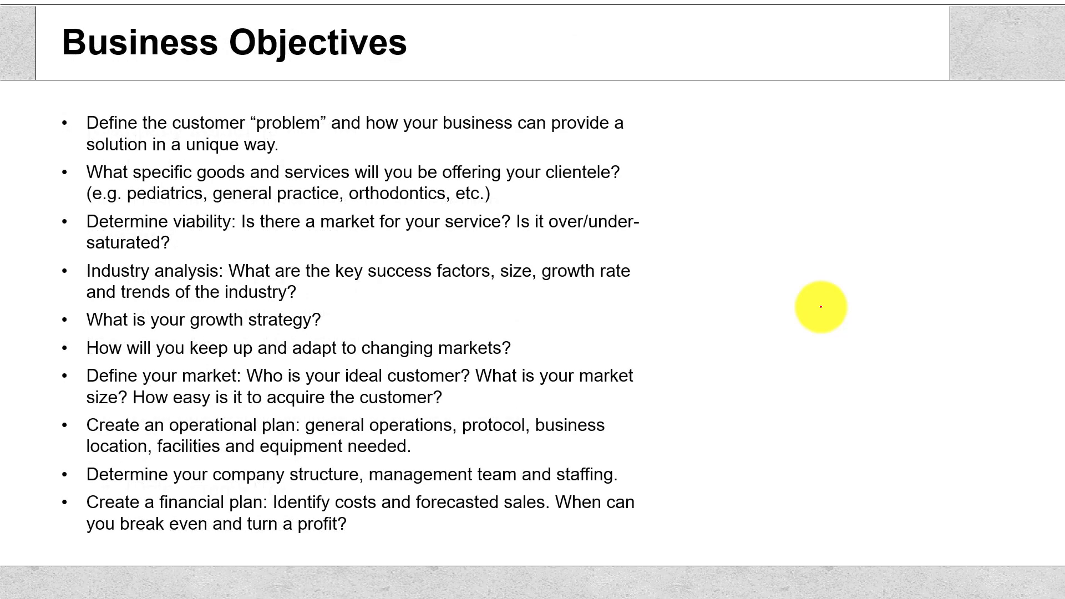
key(Left)
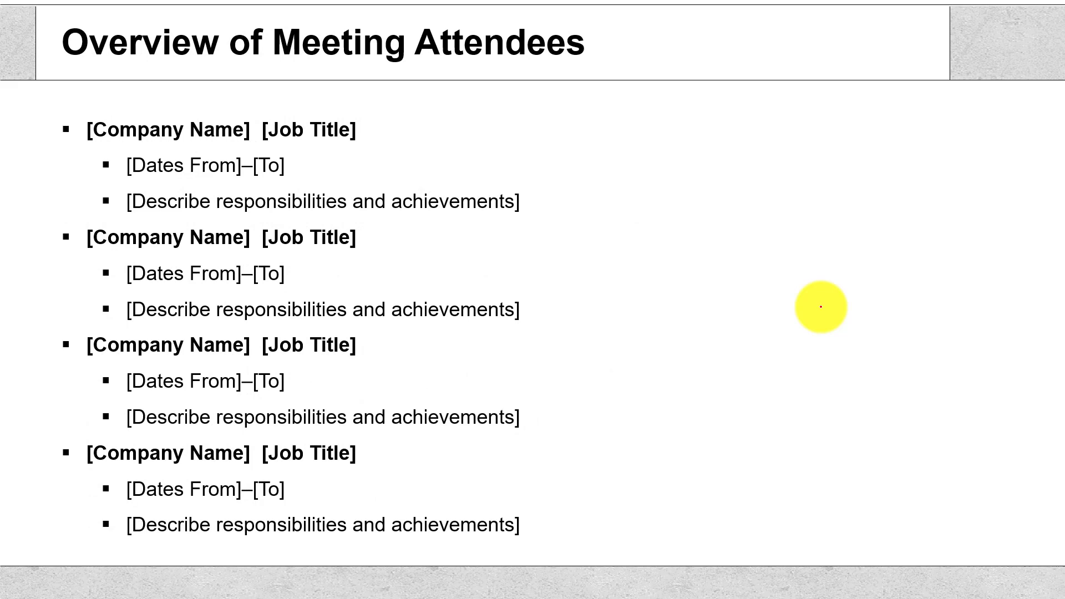
key(Left)
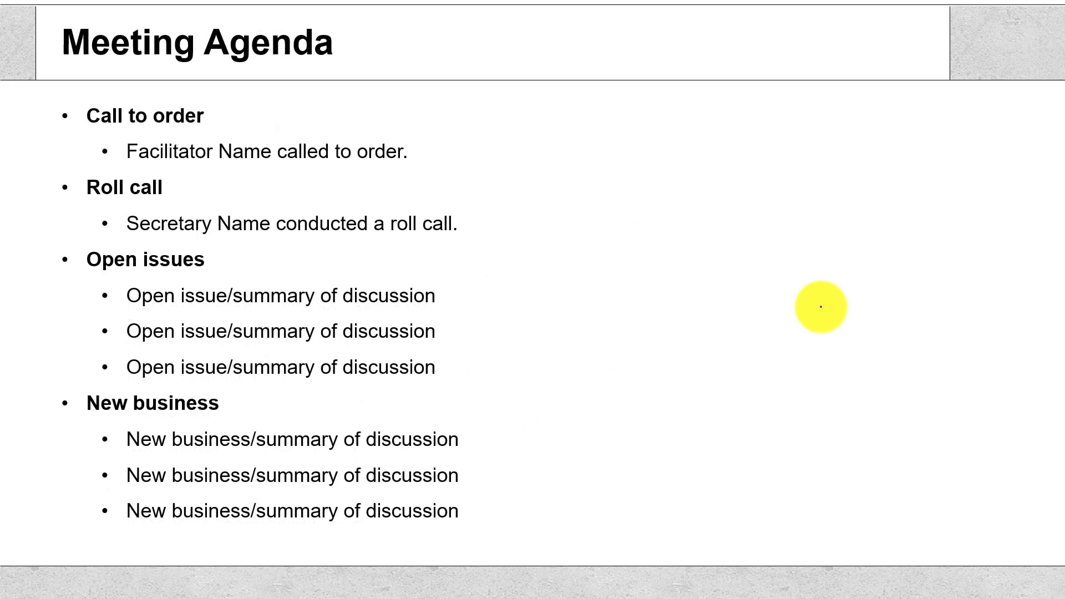
key(Escape)
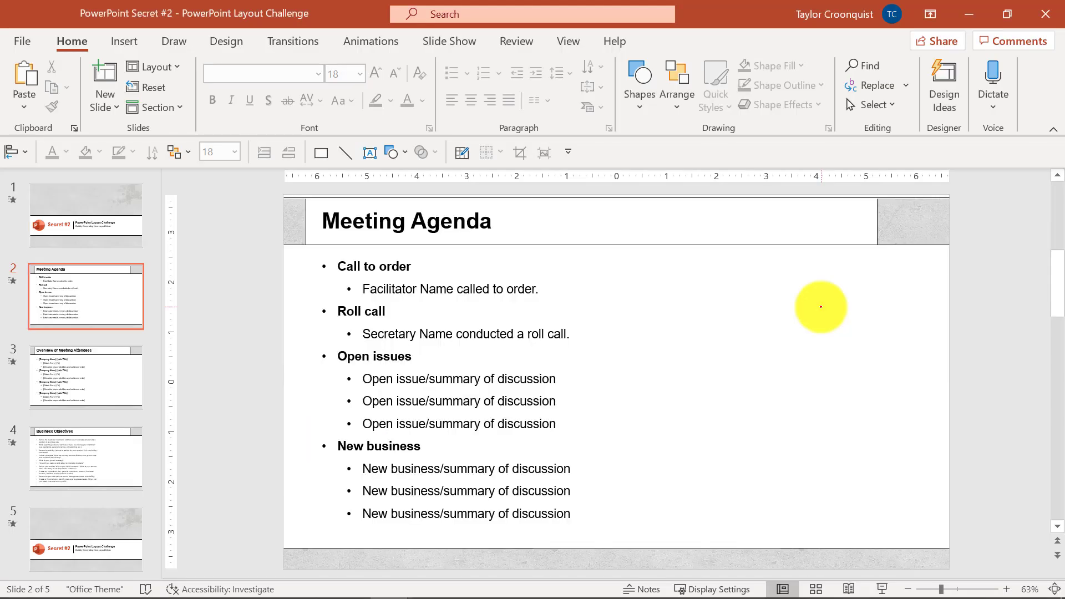
drag(340, 265, 496, 513)
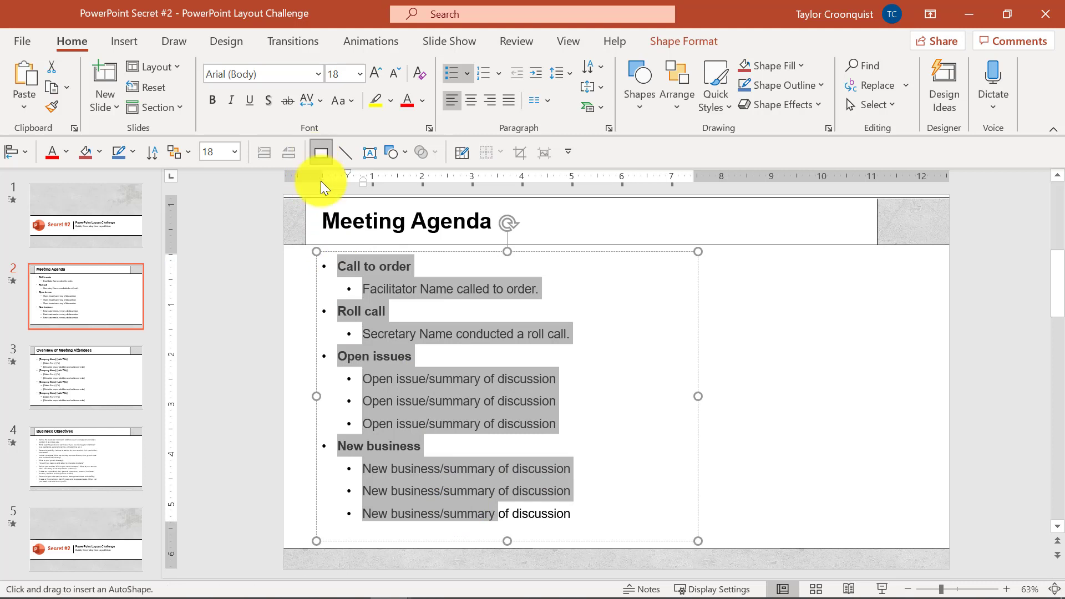
click(321, 153)
mouse_move(382, 277)
mouse_down()
mouse_move(525, 335)
mouse_move(790, 311)
mouse_up()
drag(917, 355, 355, 259)
drag(460, 327, 463, 399)
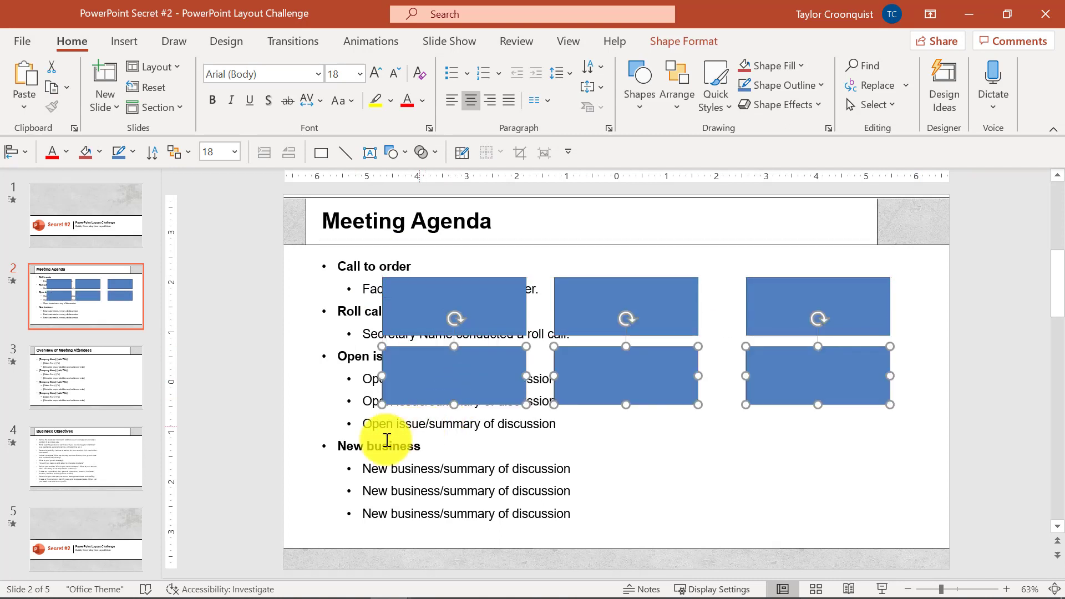
drag(337, 444, 414, 447)
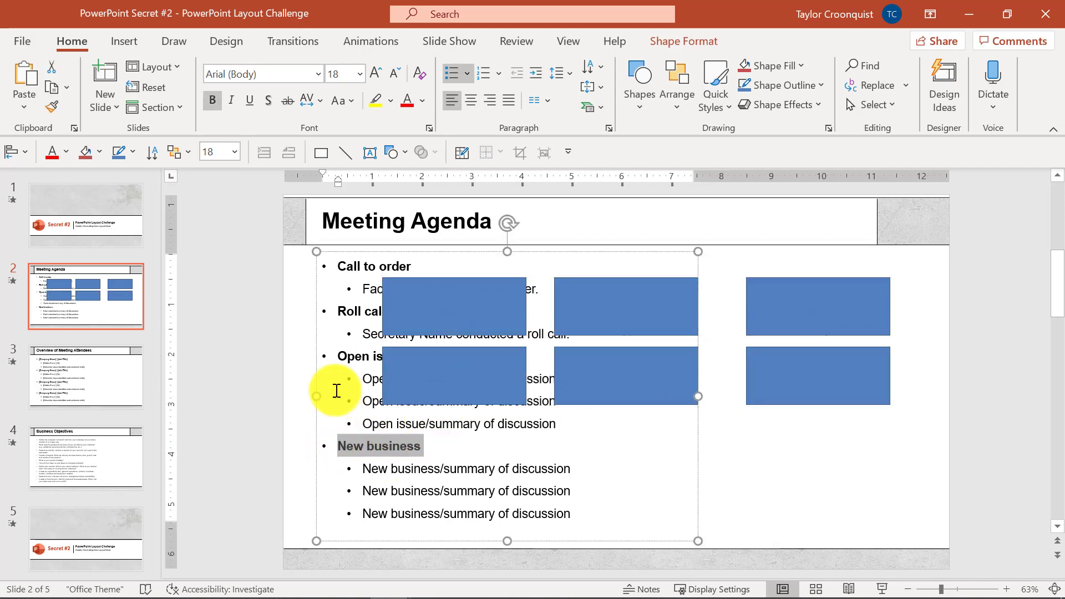
click(488, 314)
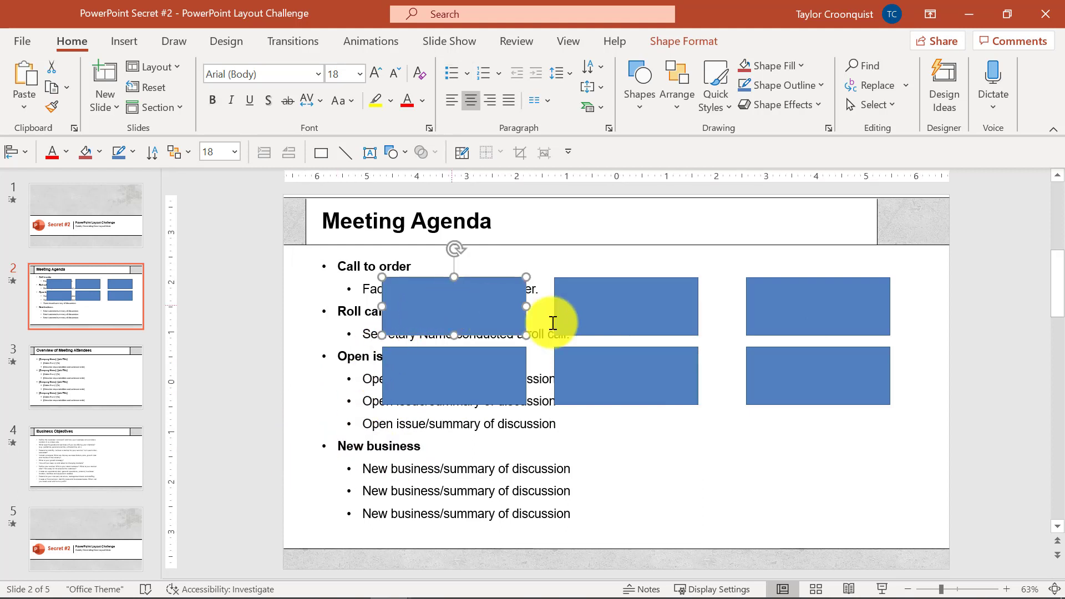
drag(747, 358, 507, 427)
drag(781, 326, 659, 465)
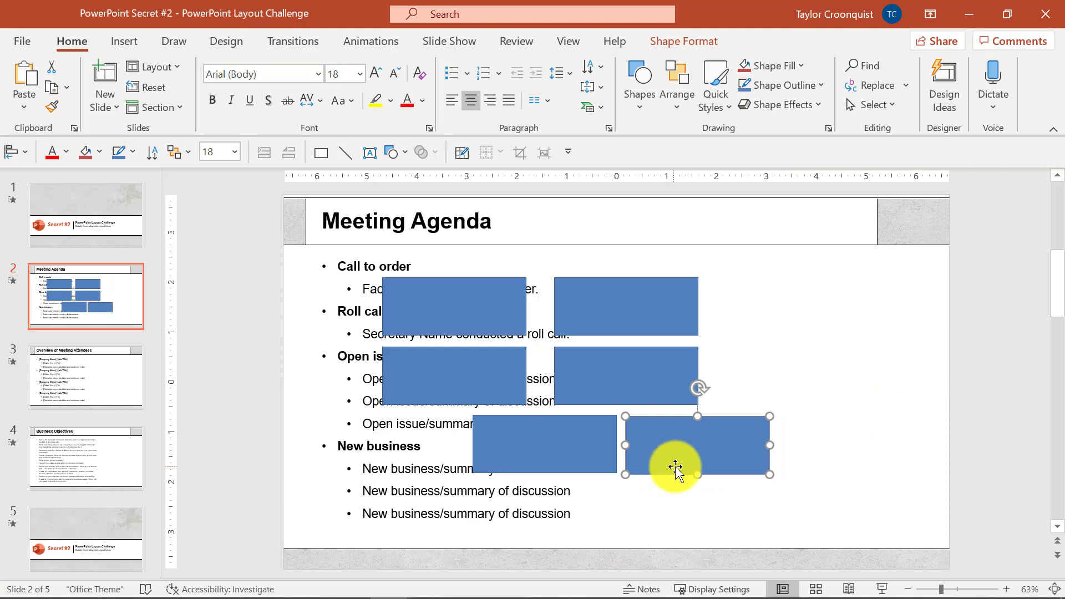
click(825, 487)
drag(825, 487, 349, 259)
key(Delete)
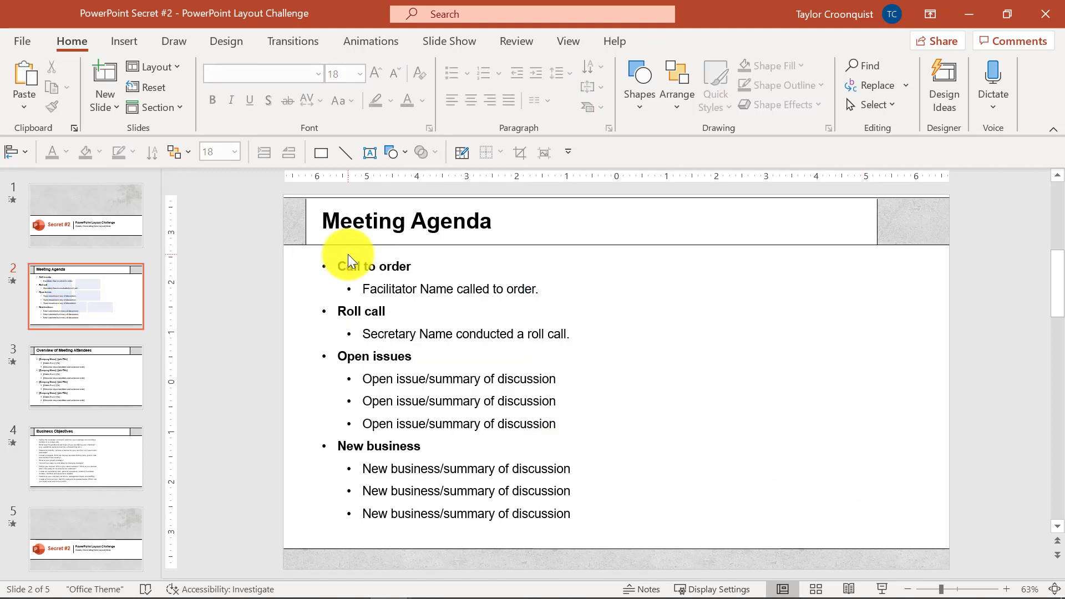
- Select the agenda bullet text box and convert it to a Vertical Bullet List SmartArt
click(482, 289)
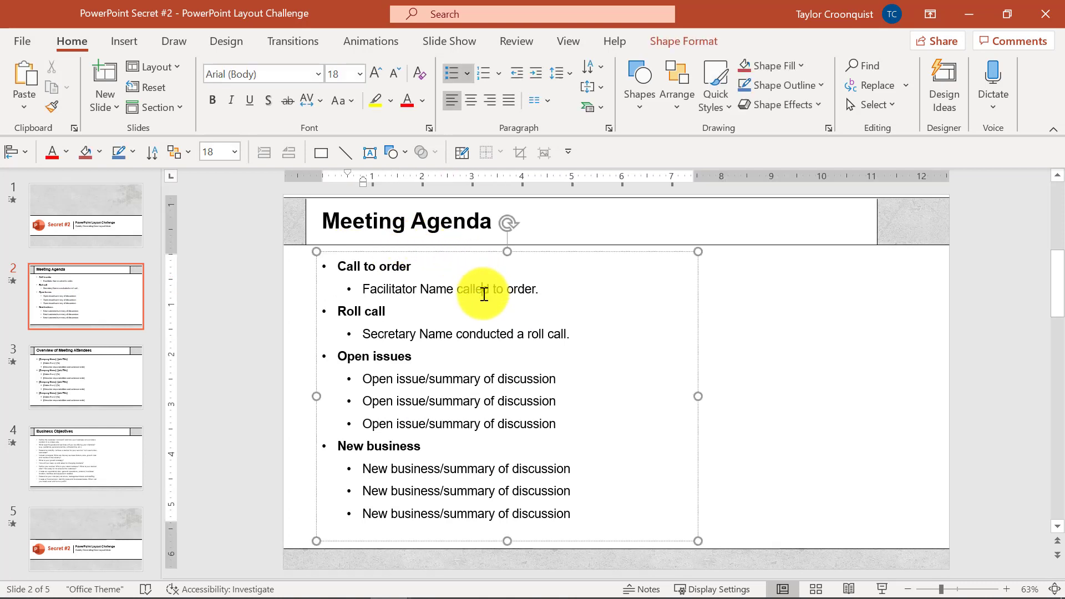
click(545, 252)
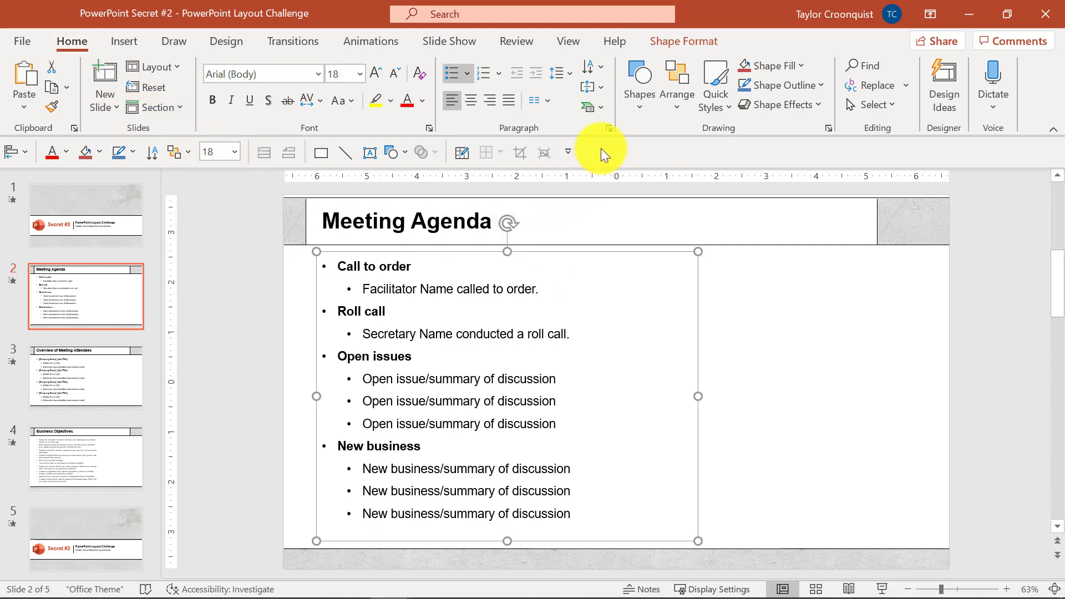
click(597, 109)
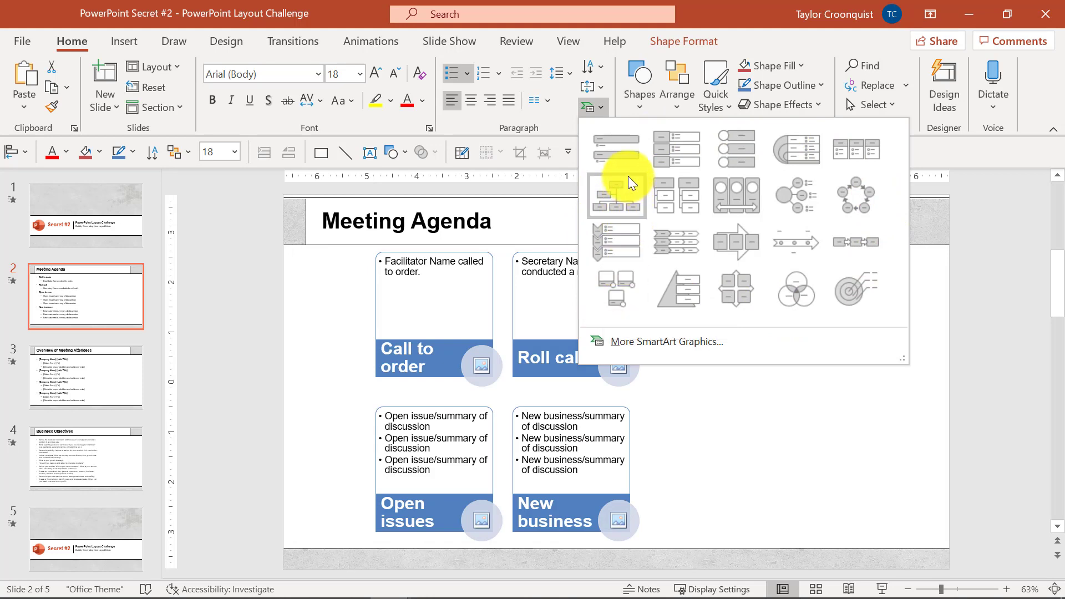
click(628, 158)
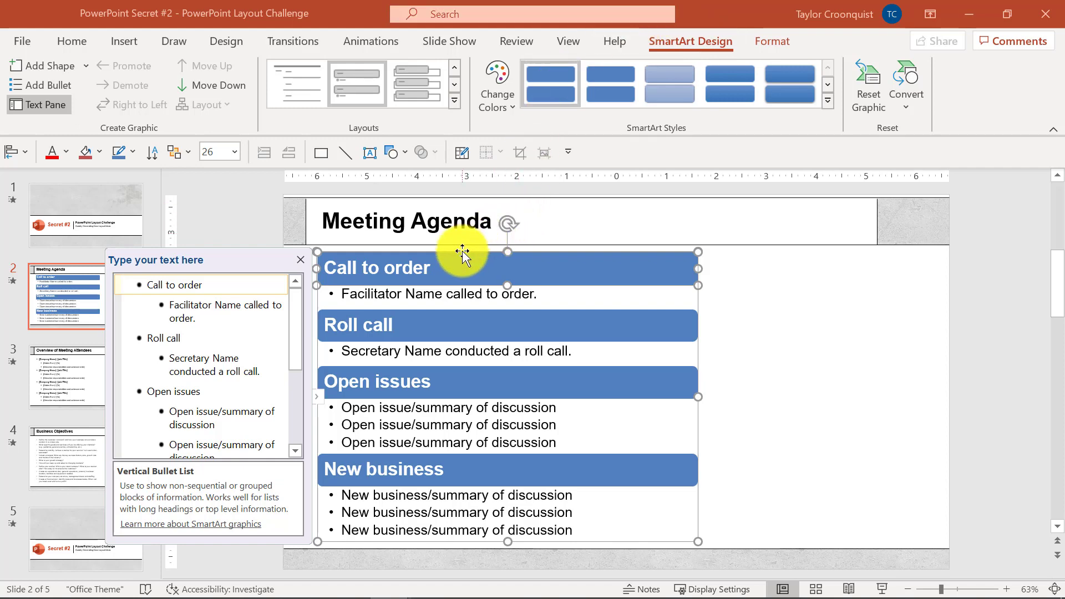
- Switch the agenda graphic to the Titled Picture Accent List layout
drag(473, 254, 823, 266)
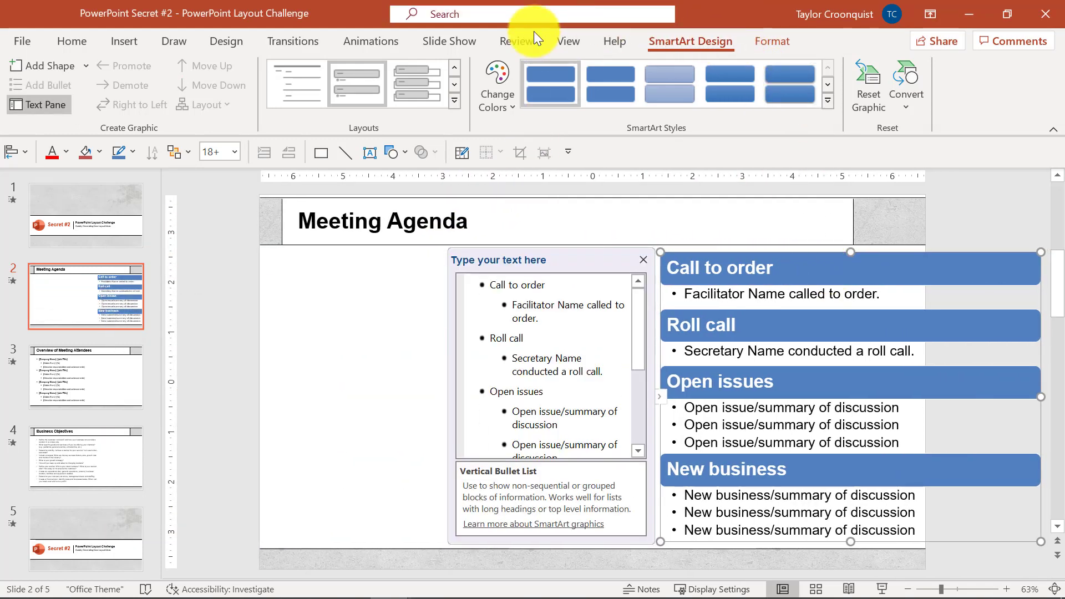
click(455, 99)
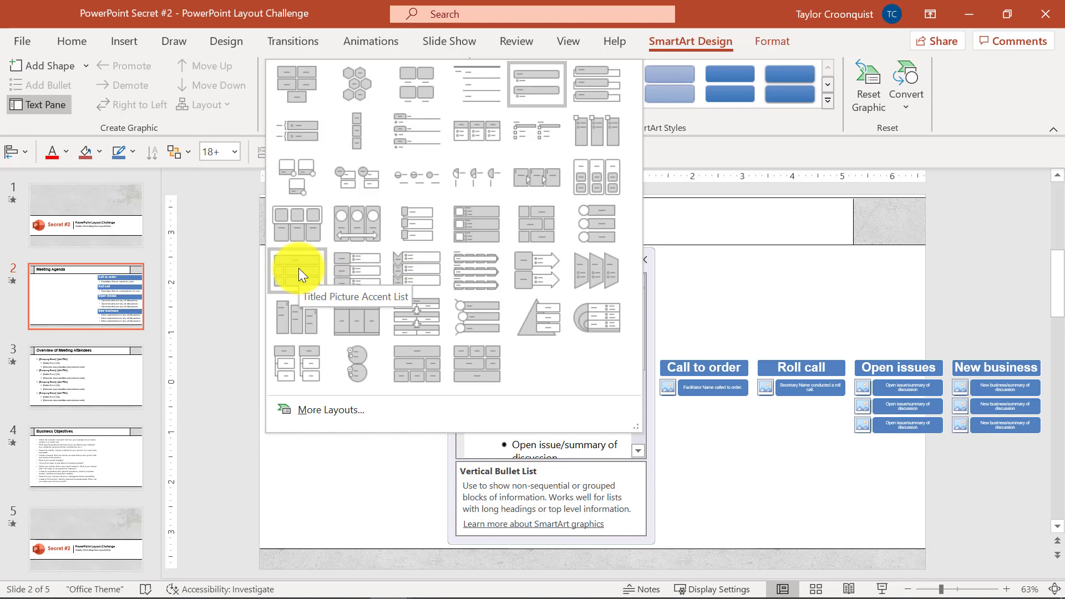
click(298, 268)
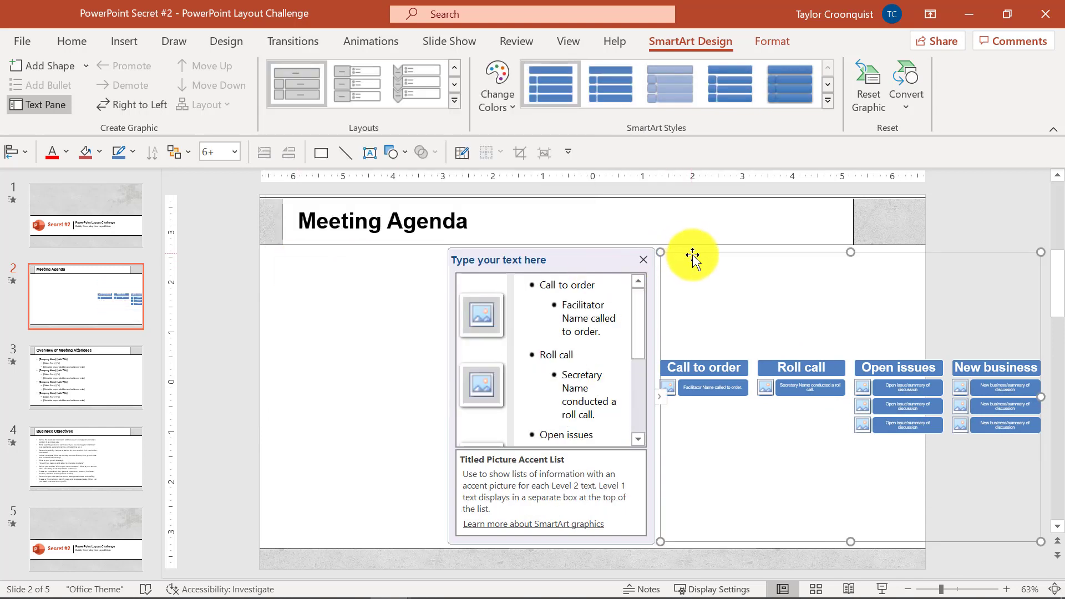
- Move the graphic left and widen it across the slide, then break it into shapes
drag(695, 252, 323, 254)
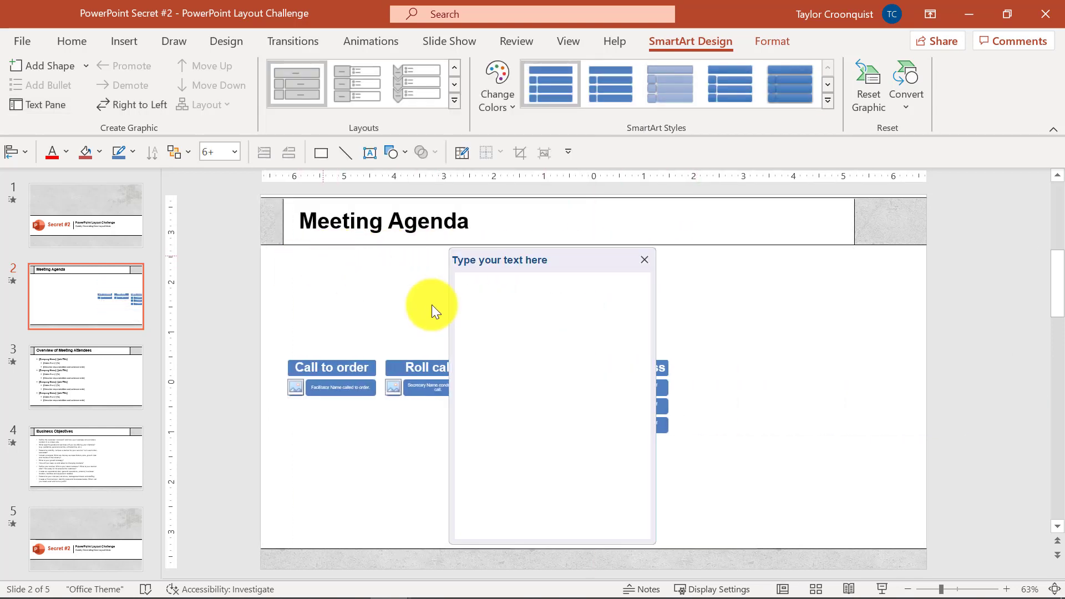
drag(690, 397, 920, 411)
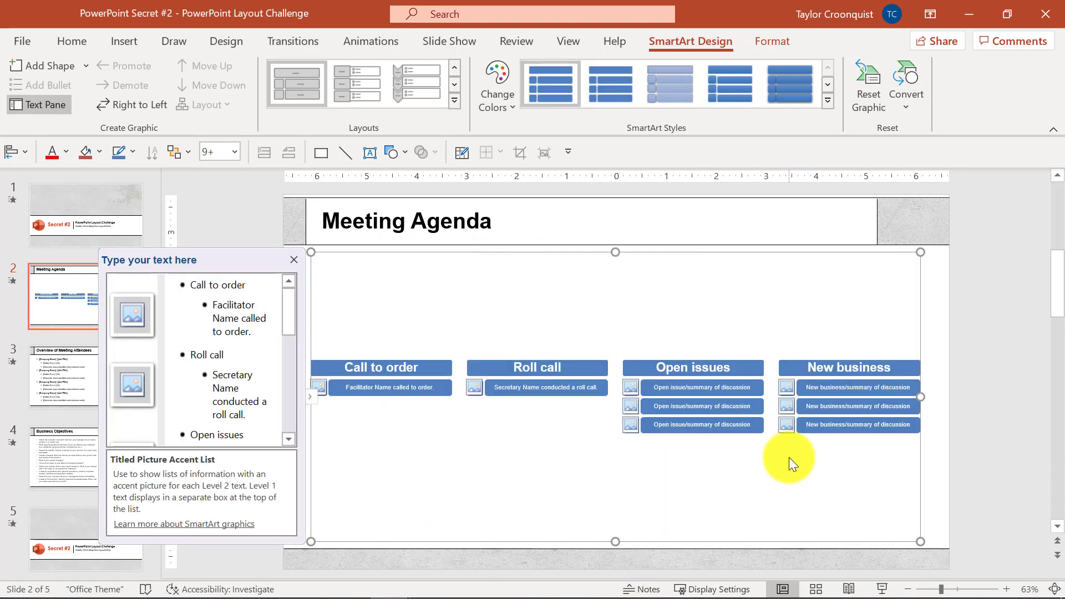
key(ctrl+a)
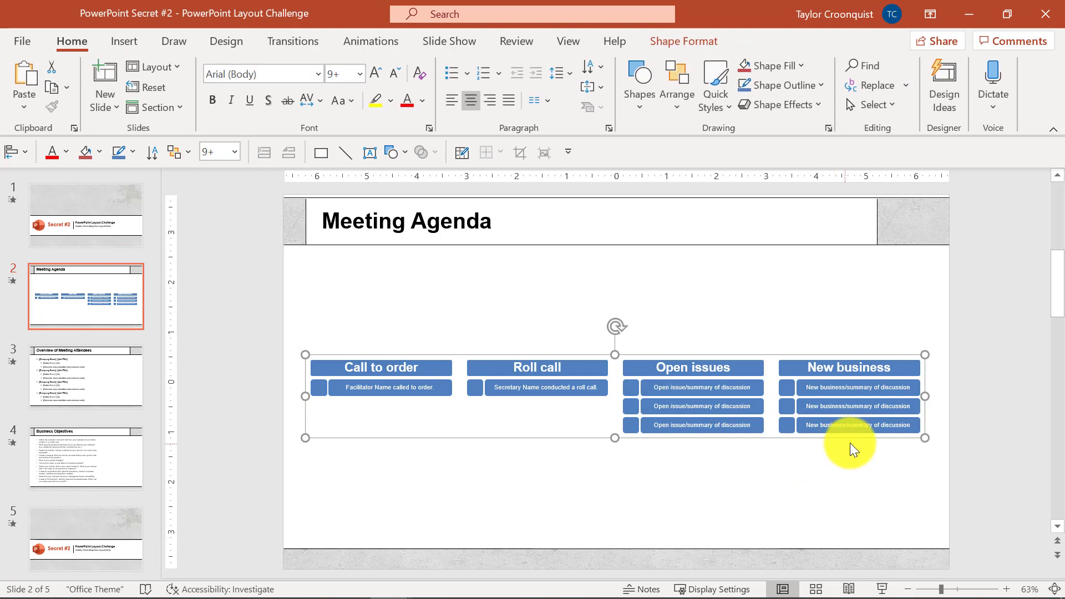
- Move the Open issues and New business columns down into a second row
click(908, 446)
drag(980, 455, 611, 328)
drag(647, 376, 339, 426)
- Resize the two-row agenda grid and ungroup it into separate shapes
drag(275, 332, 657, 516)
drag(613, 353, 663, 316)
drag(743, 394, 691, 394)
click(793, 431)
click(682, 473)
key(ctrl+shift+g)
- Duplicate the Roll call and New business column as a third column, then select the whole grid
drag(763, 511, 751, 344)
click(1023, 423)
drag(1020, 491, 268, 265)
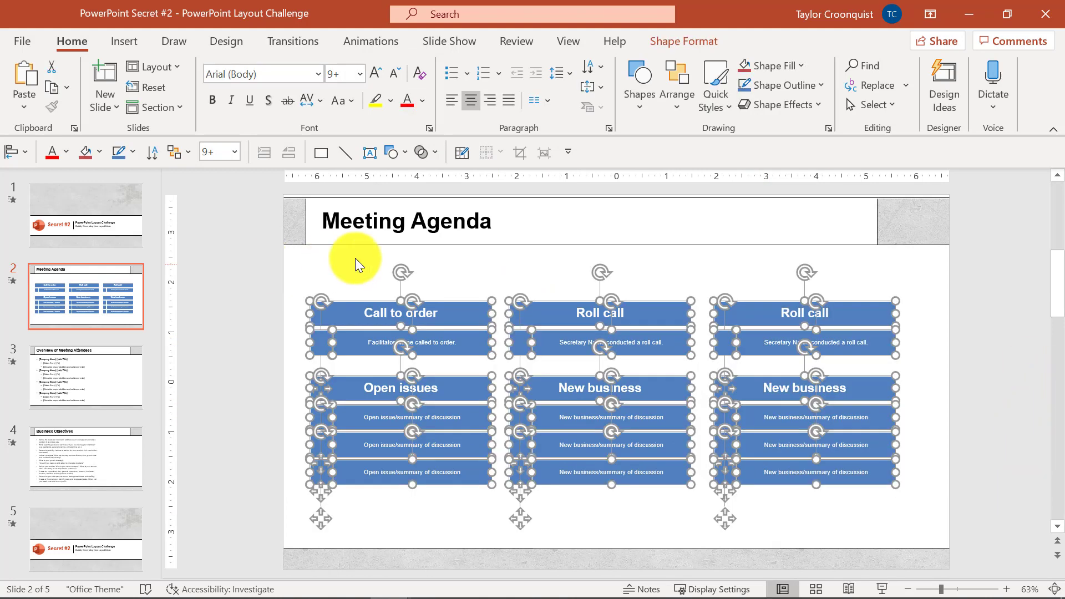
click(654, 42)
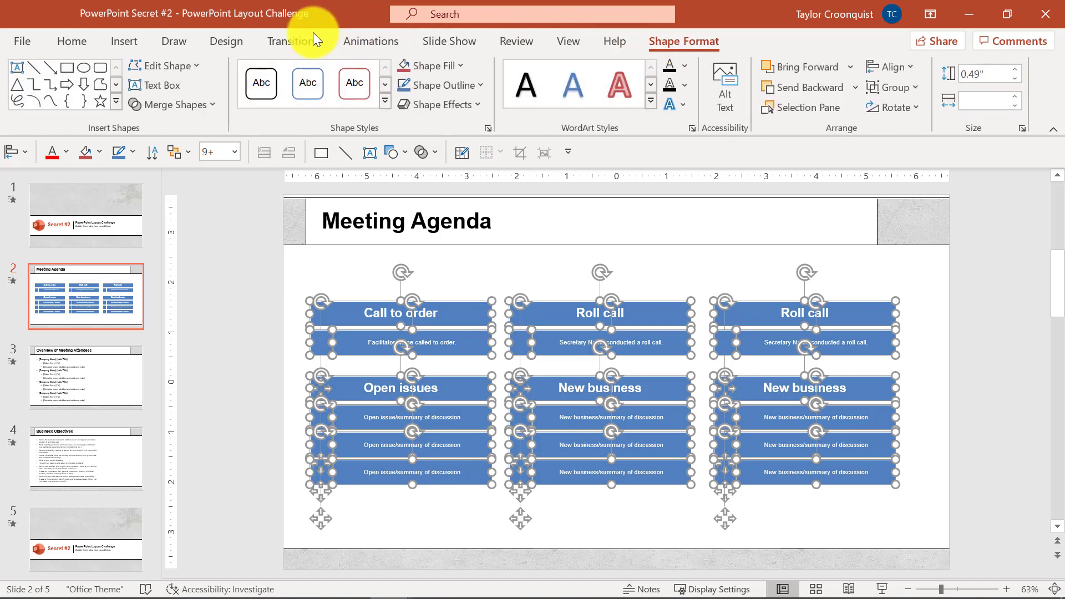
- Change all the selected agenda boxes into plain rectangles
click(192, 65)
mouse_move(218, 87)
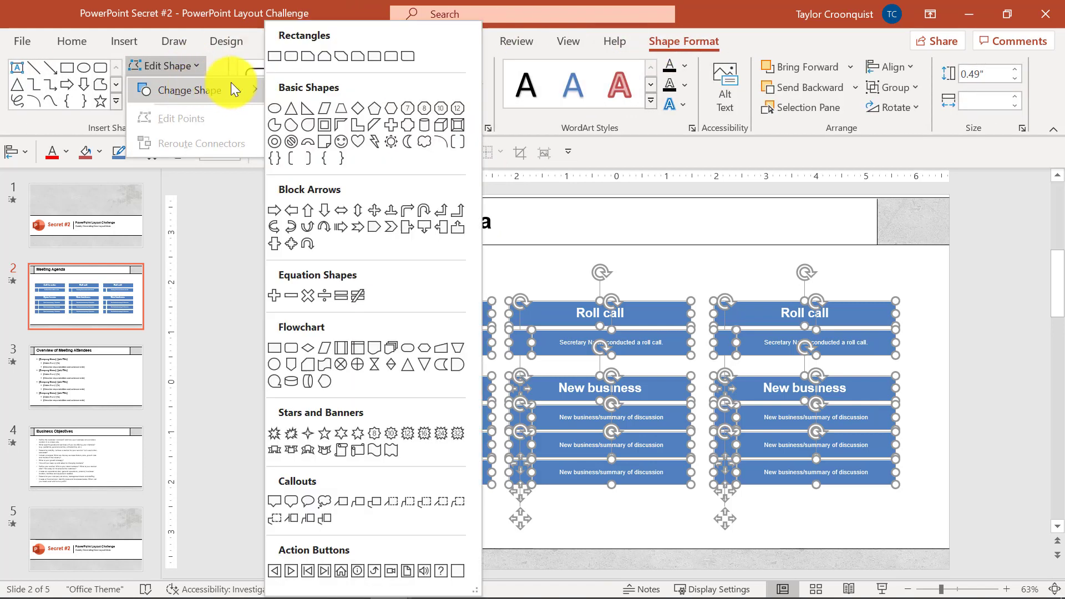
click(275, 60)
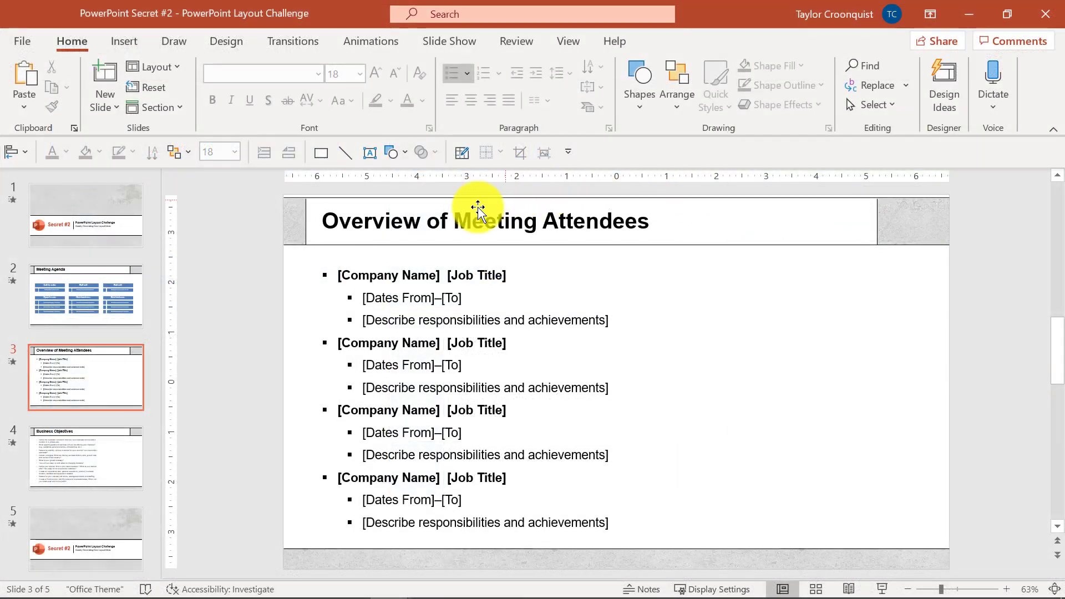
- Convert the attendee bullet list into a Vertical Block List SmartArt
drag(456, 223, 634, 226)
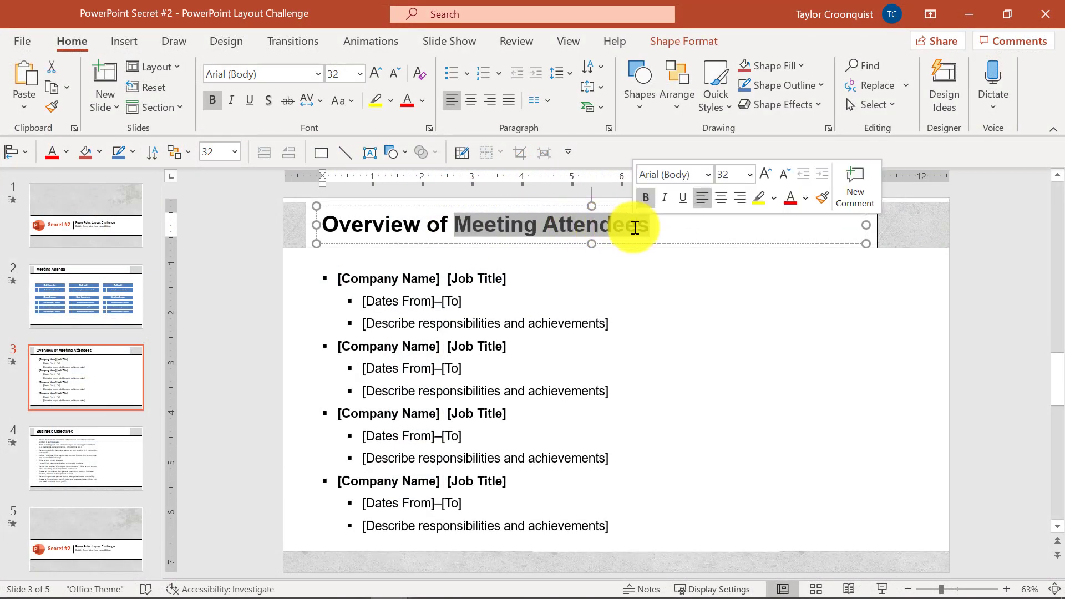
drag(423, 279, 513, 477)
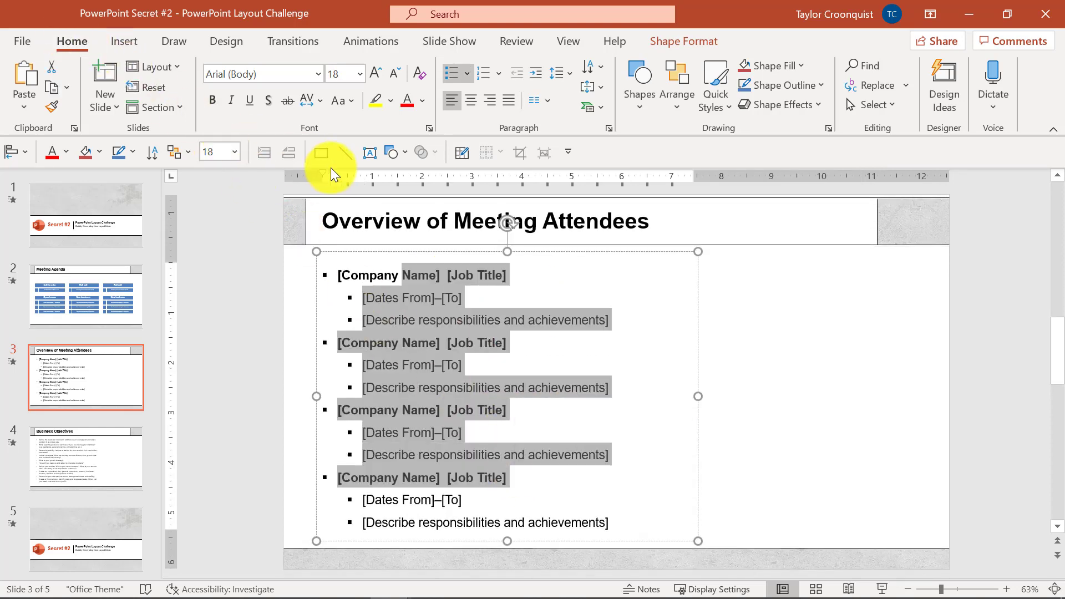
click(593, 108)
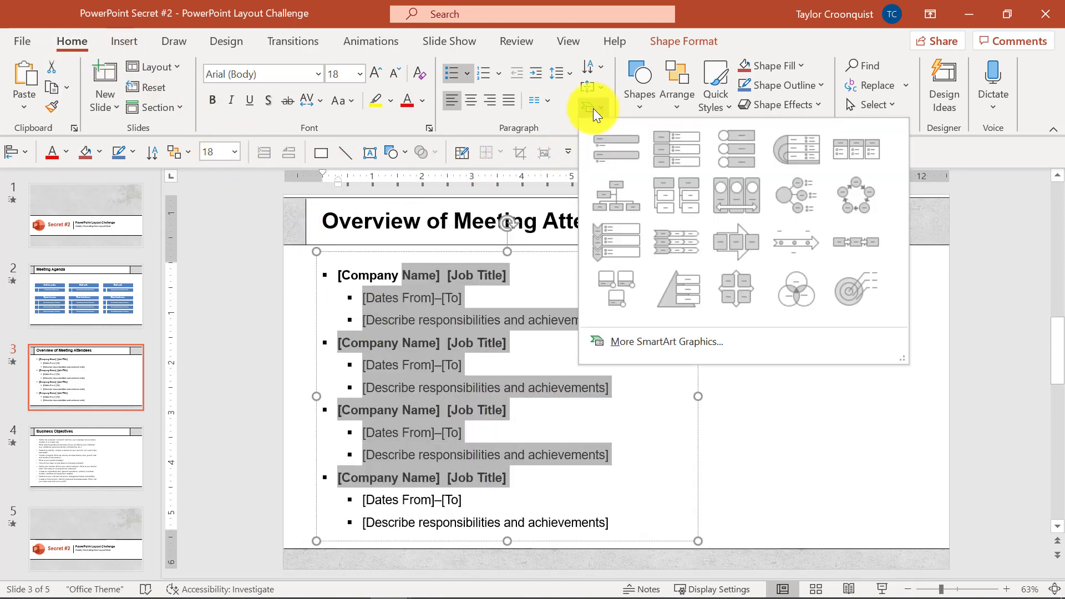
click(672, 134)
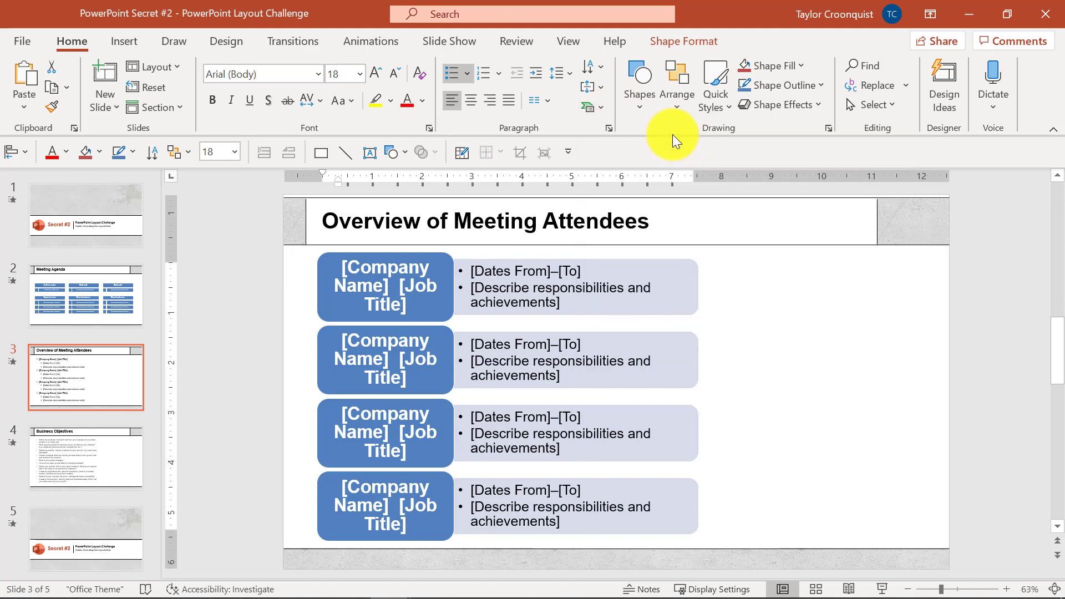
drag(581, 255, 952, 264)
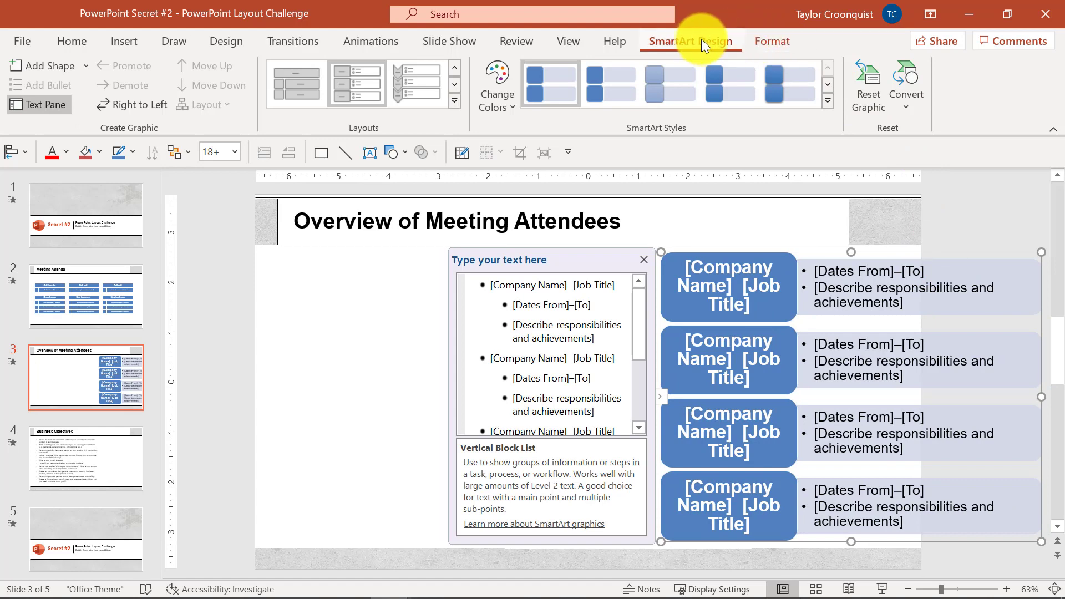
- Switch the graphic to Alternating Picture Blocks and move it left toward the centre
click(452, 96)
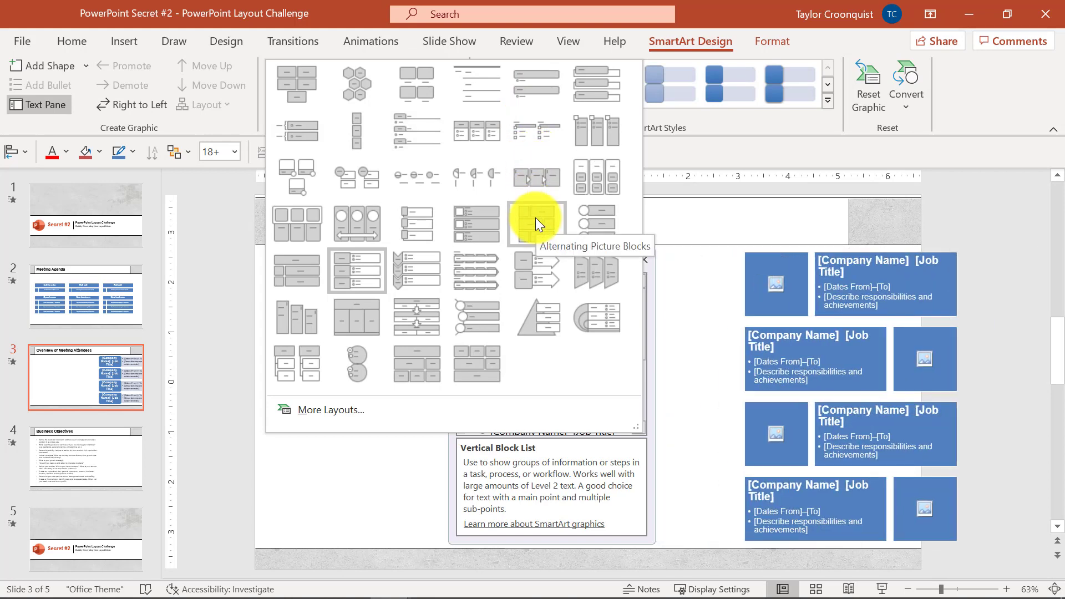
click(535, 218)
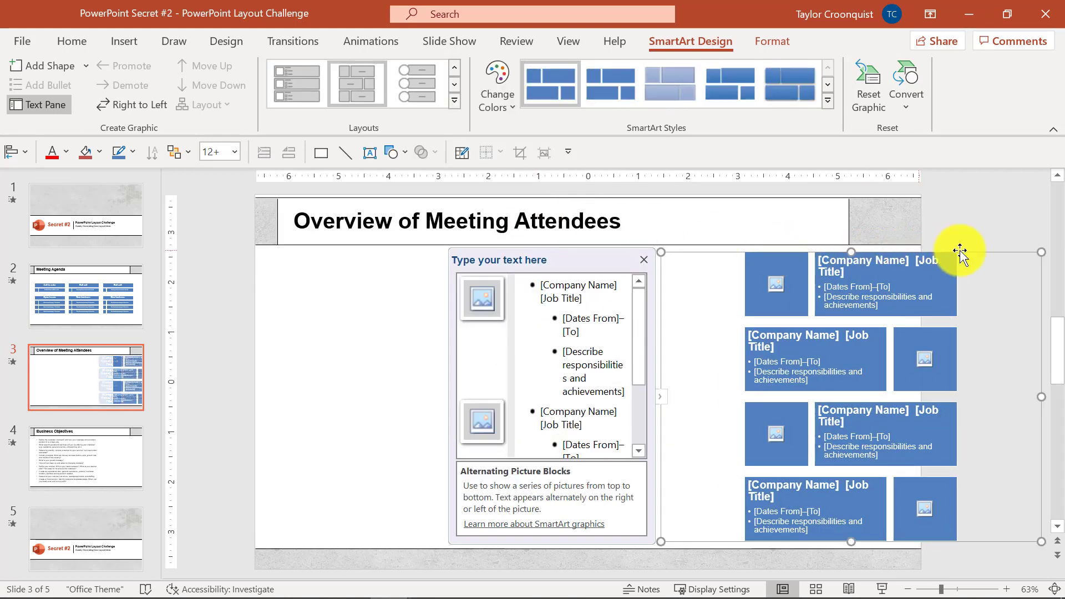
drag(974, 254, 533, 268)
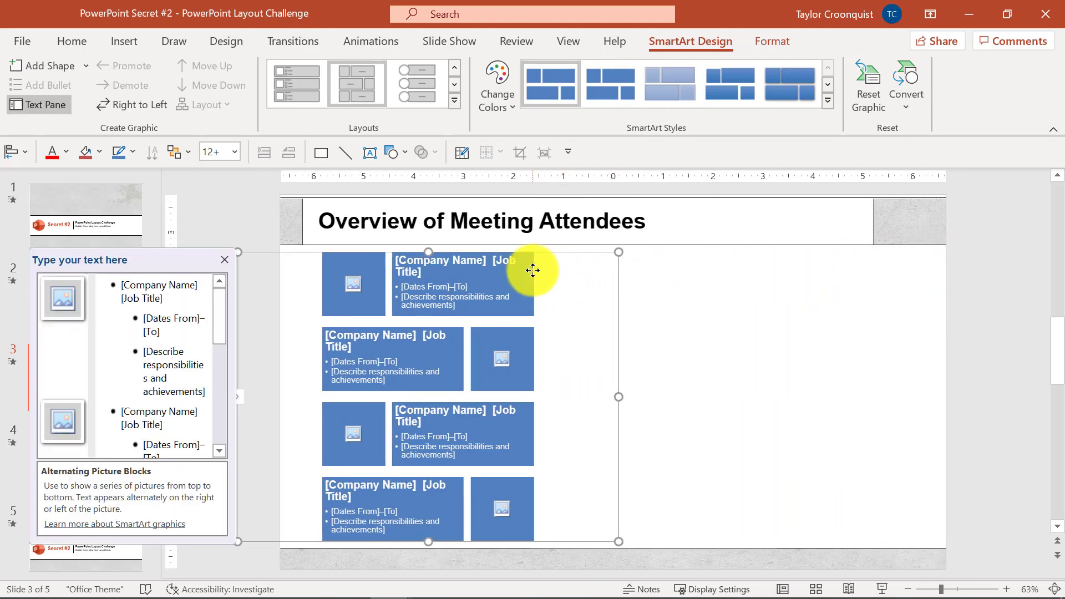
- Convert the SmartArt to shapes and move the lower shapes up beside the top row
click(906, 114)
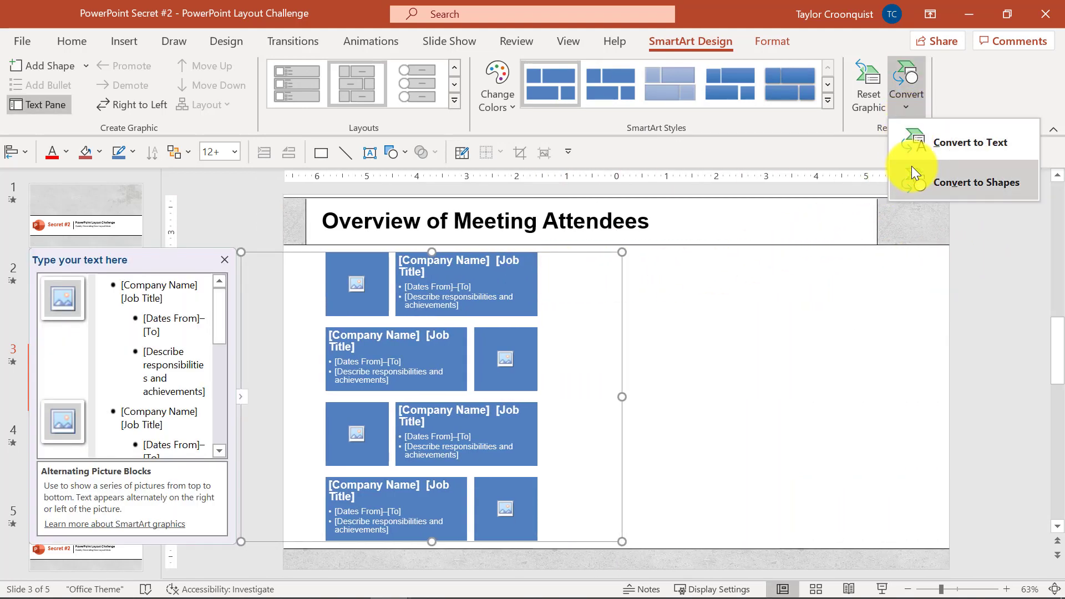
click(619, 284)
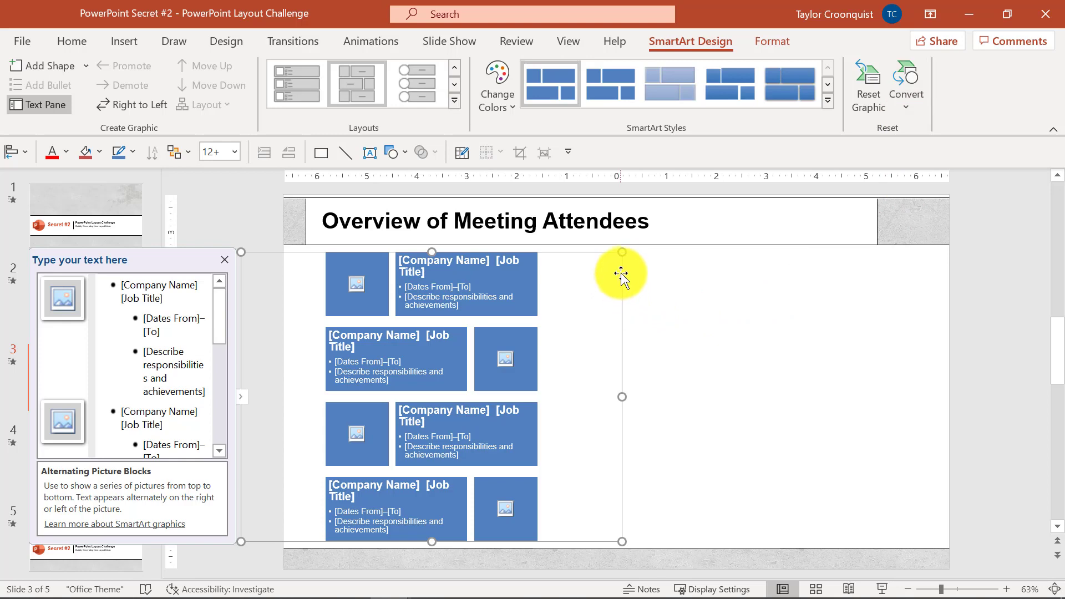
drag(262, 392, 560, 550)
drag(418, 463, 646, 309)
- Enlarge all eight shapes together and move the grid lower on the slide
drag(793, 416, 305, 242)
drag(759, 393, 815, 443)
drag(752, 435, 730, 469)
click(686, 499)
- Flip the four bottom-row shapes horizontally so pictures come first, mirroring the top row
click(532, 433)
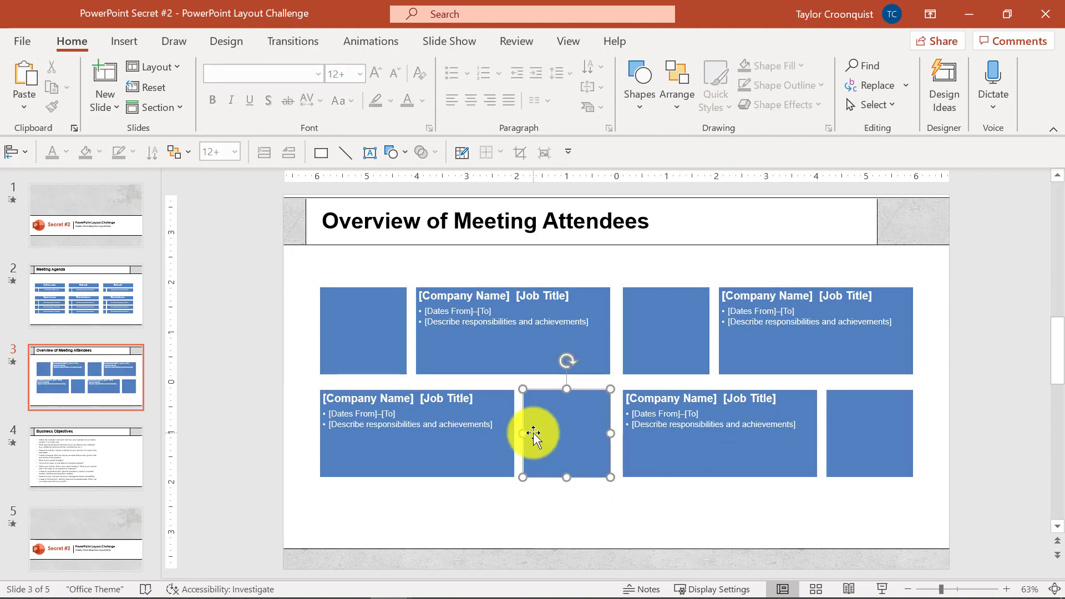
shift+click(836, 432)
drag(983, 527, 281, 381)
key(alt)
key(h)
key(g)
key(o)
key(h)
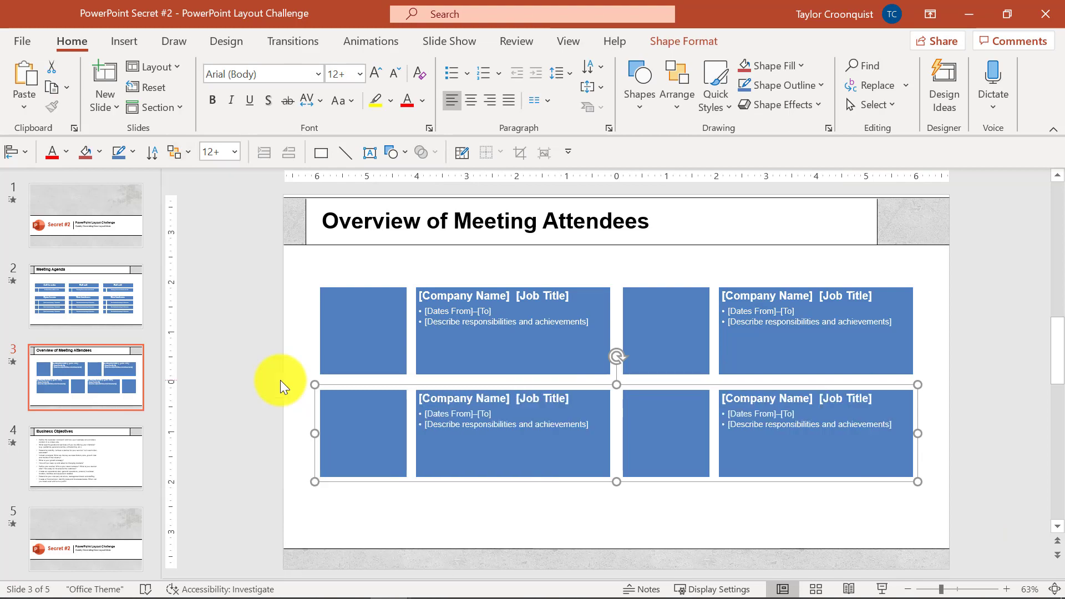
click(435, 514)
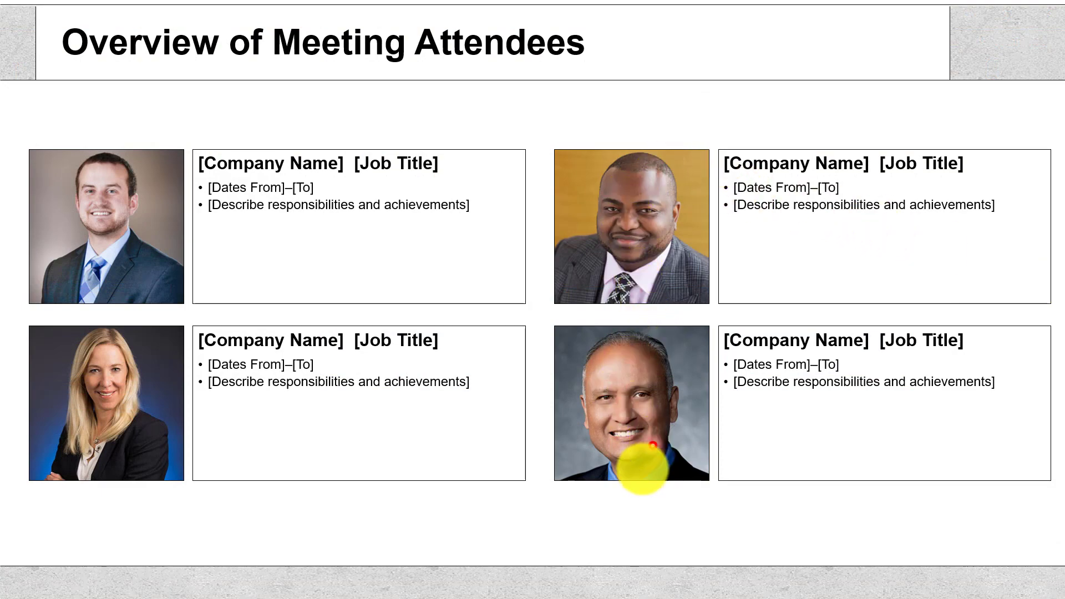
- Click through the show to see boxes morph into photos and Full Name bars animate in
click(755, 497)
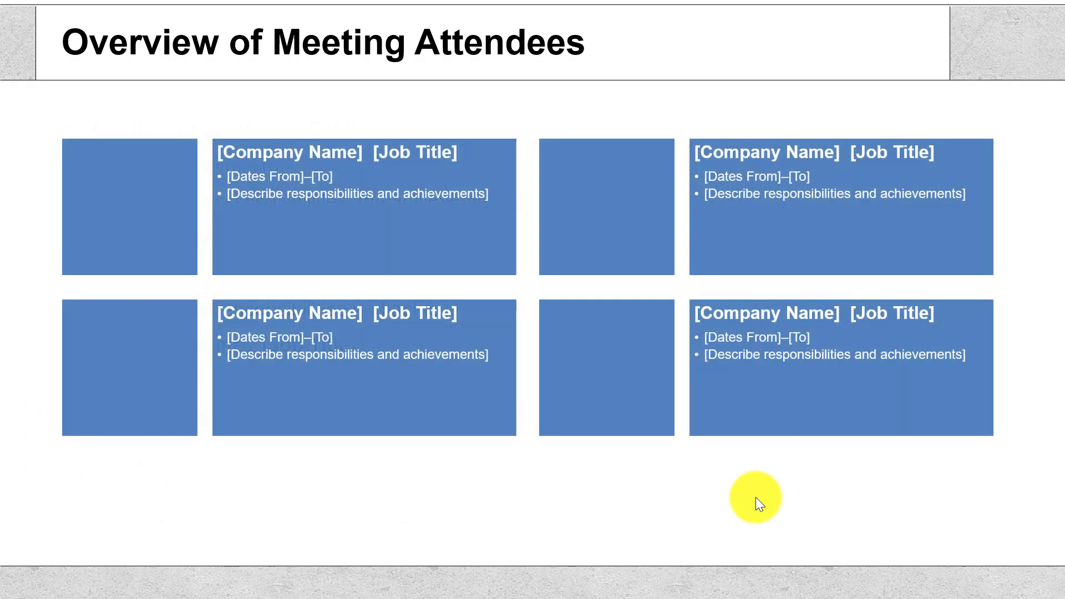
click(755, 497)
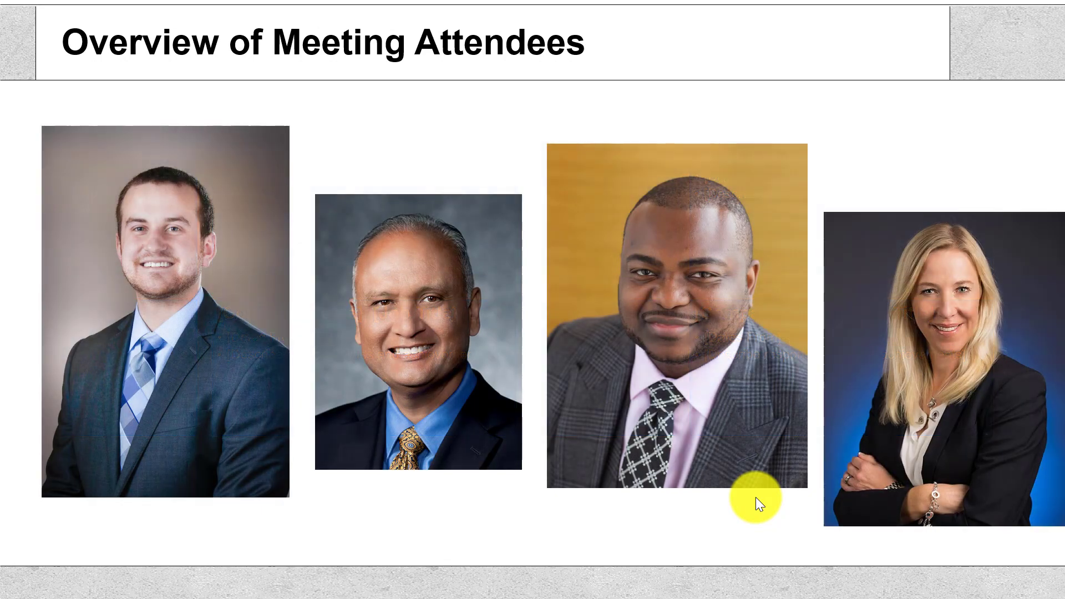
click(755, 497)
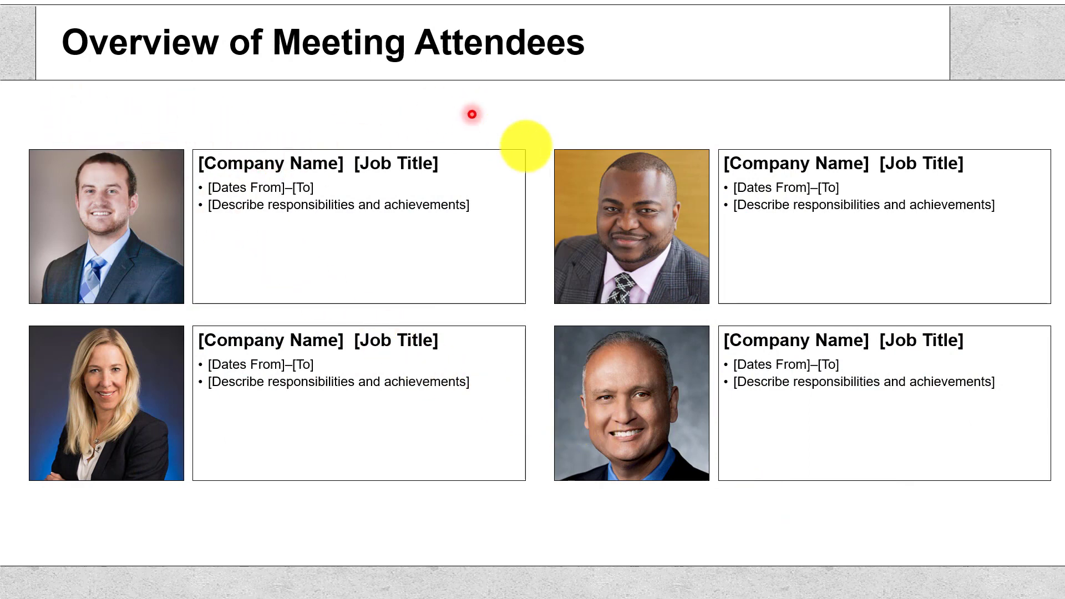
click(839, 524)
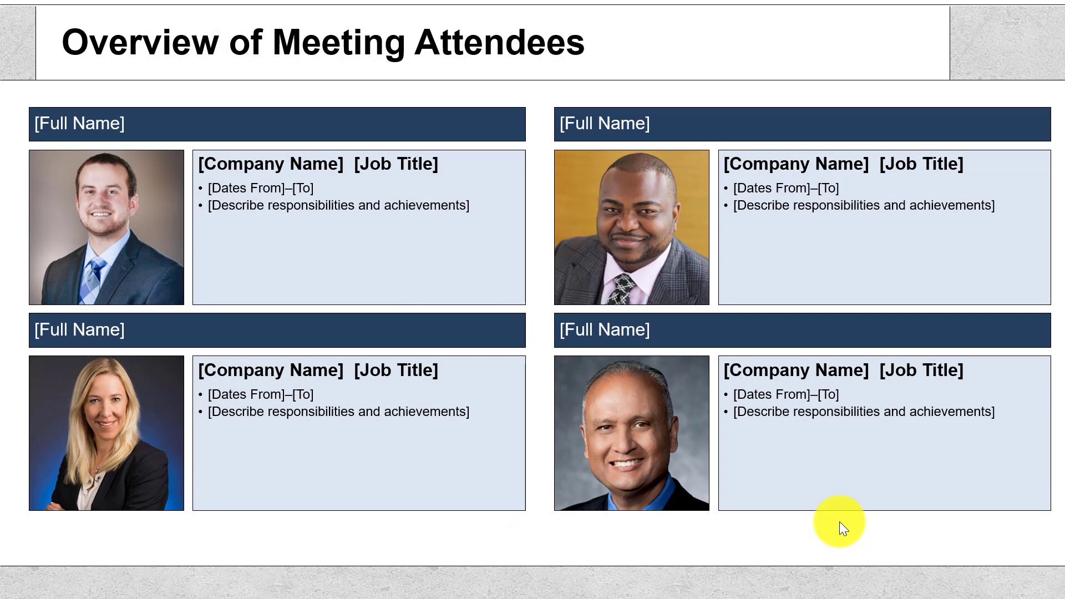
click(840, 522)
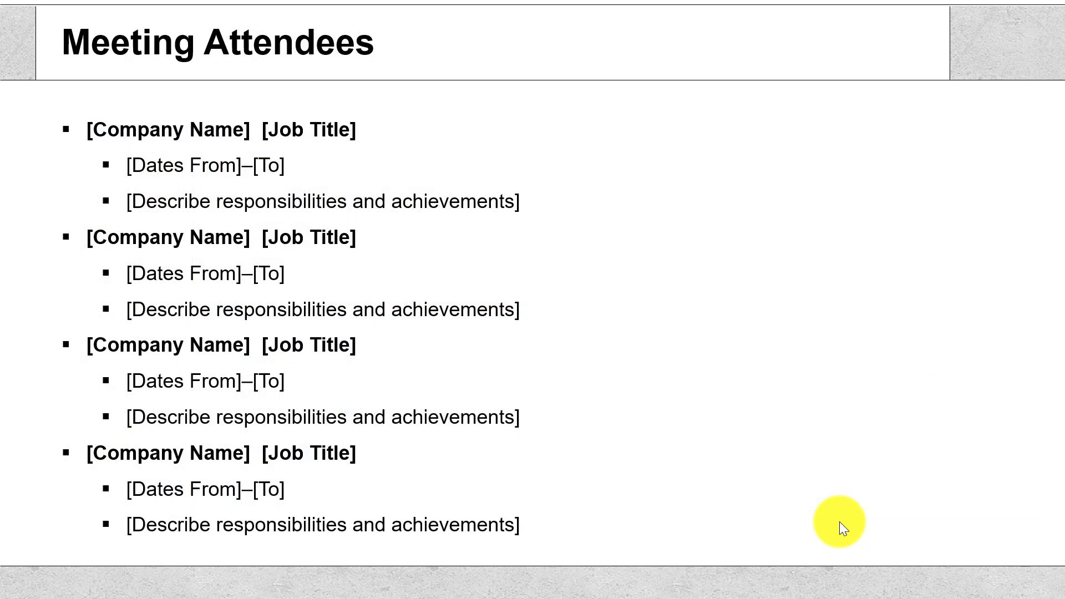
click(839, 522)
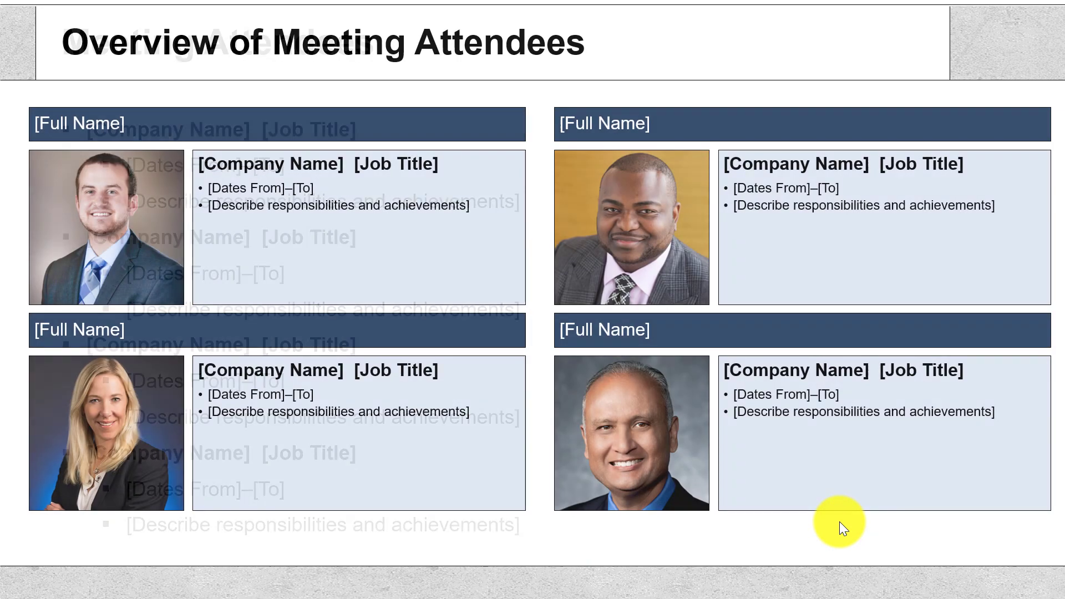